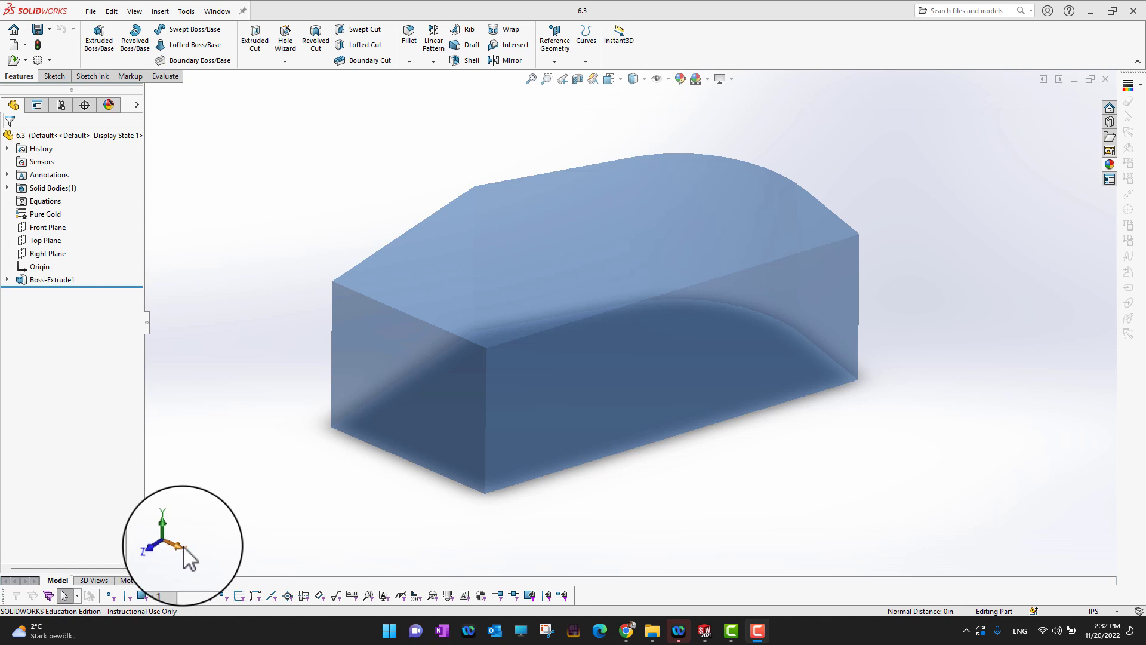
# Run Mass Properties (volume 43.75 cubic inches) and see that only the default coordinate system is listed
pyautogui.click(39, 266)
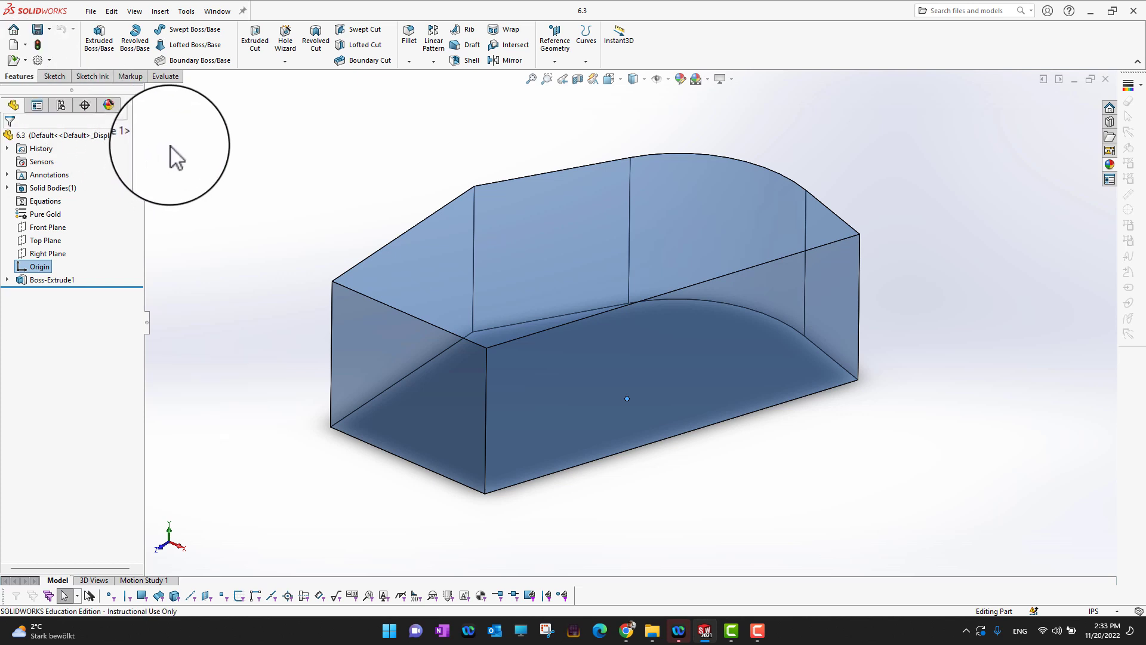
pyautogui.click(167, 74)
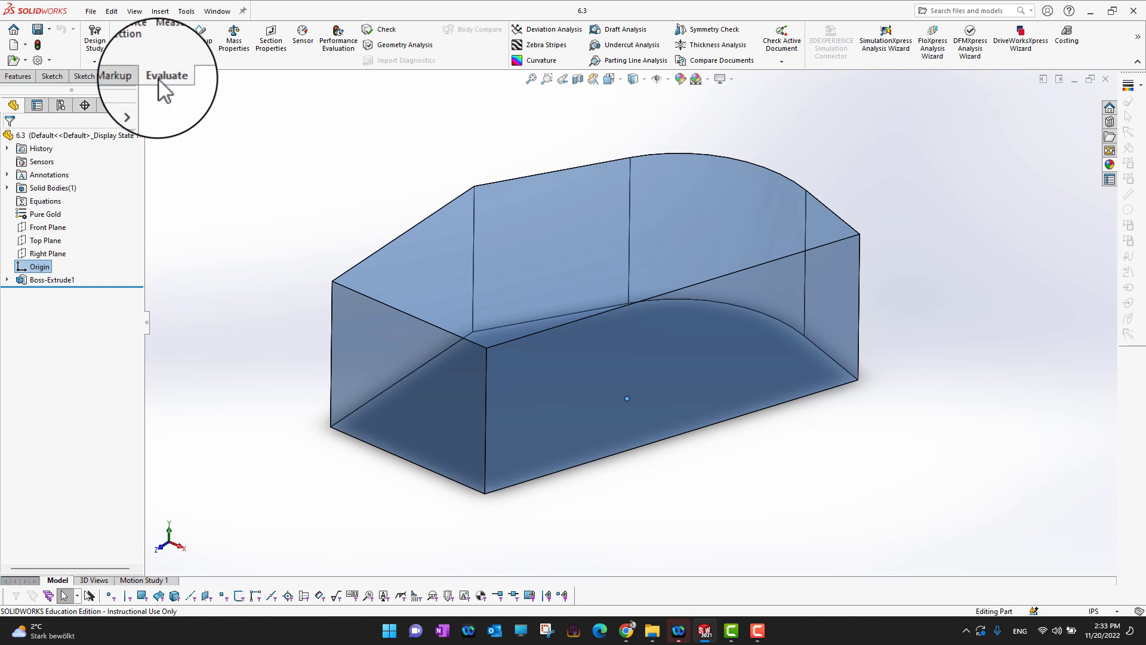
pyautogui.click(233, 37)
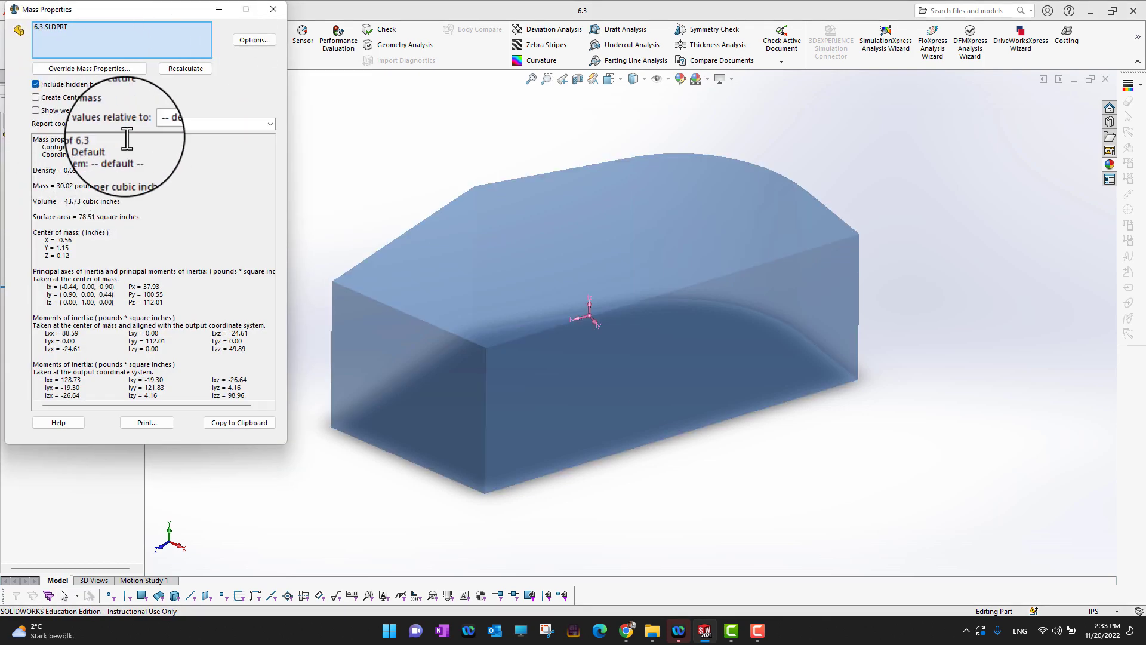
pyautogui.click(236, 124)
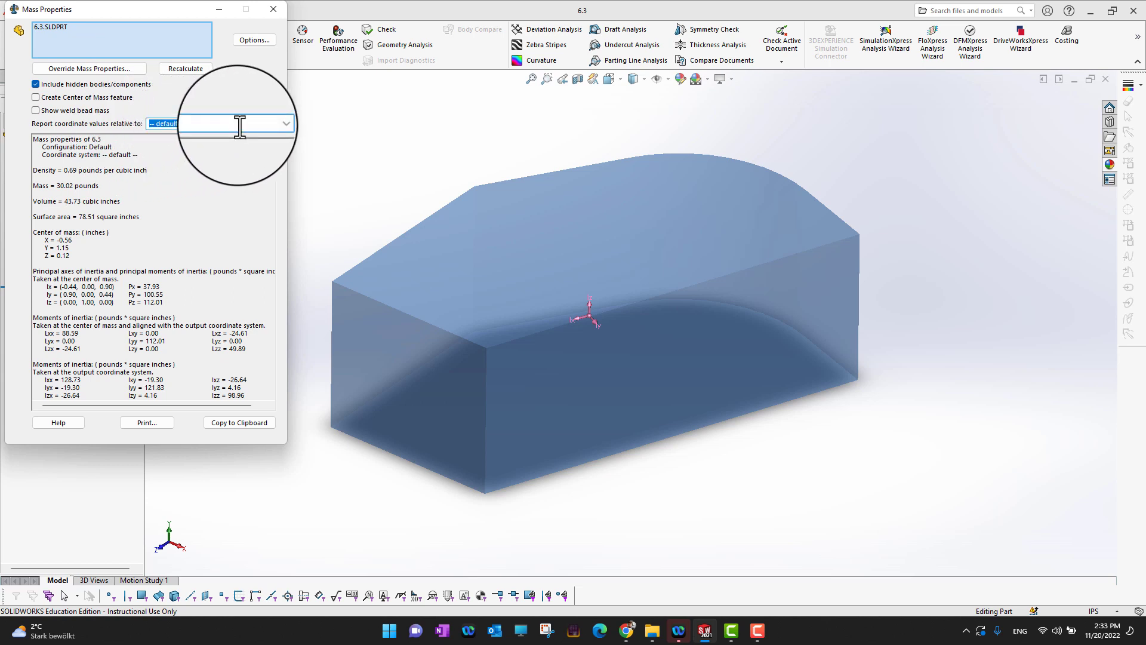
pyautogui.click(270, 123)
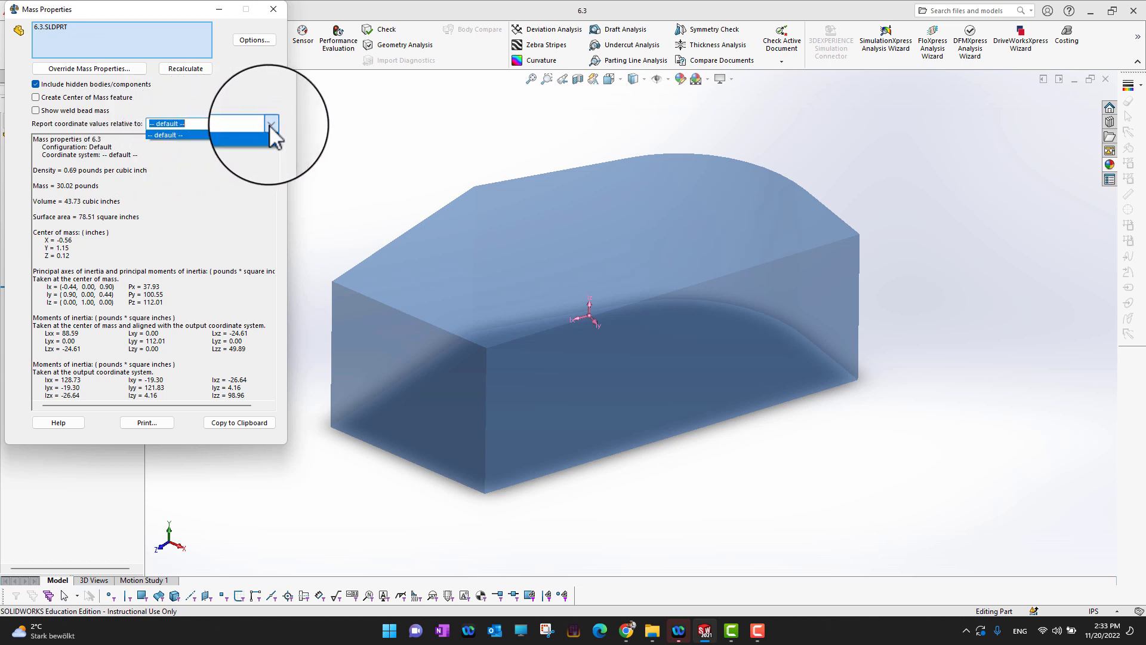
pyautogui.click(232, 163)
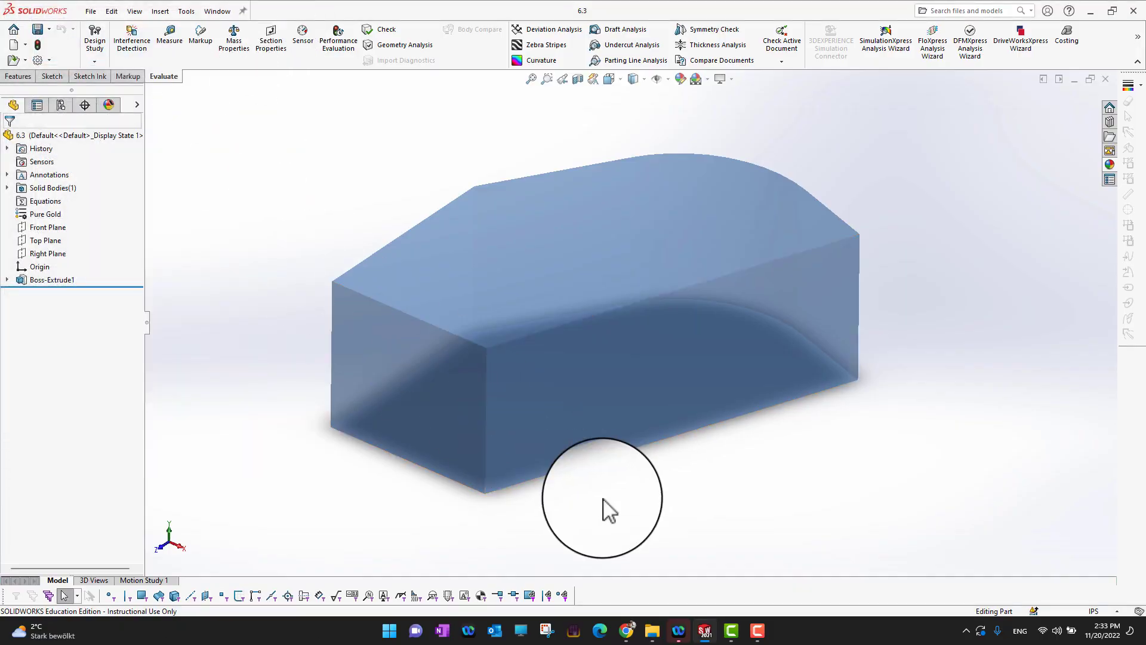
# Create Coordinate System1 at the top corner vertex with its X axis along the long top edge
pyautogui.click(19, 76)
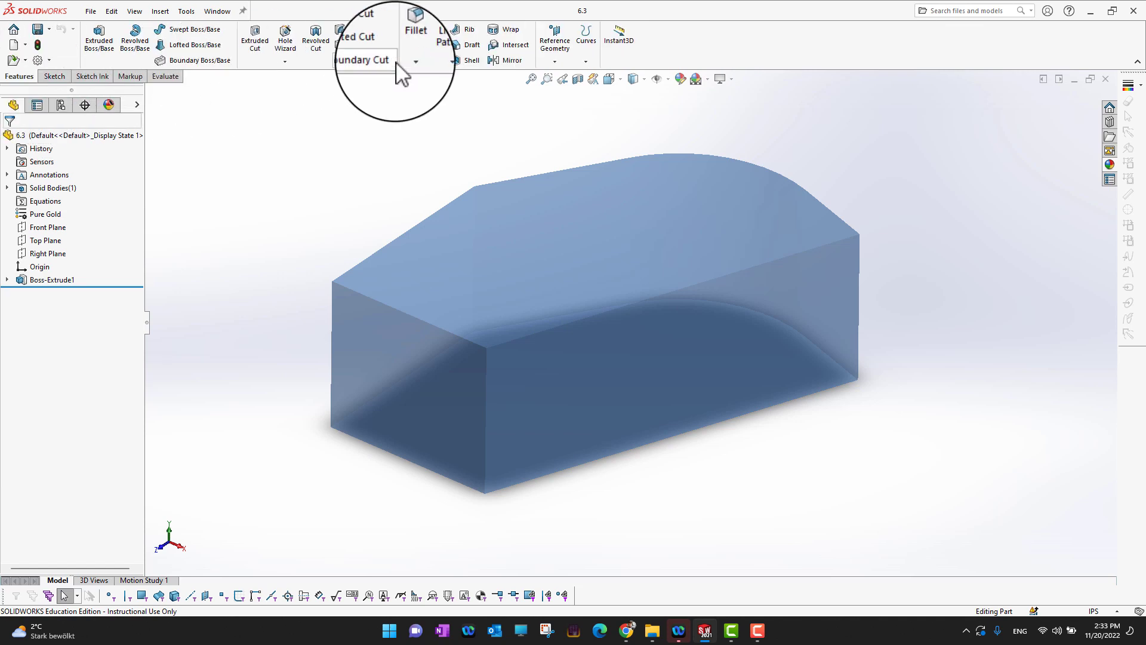
pyautogui.click(557, 58)
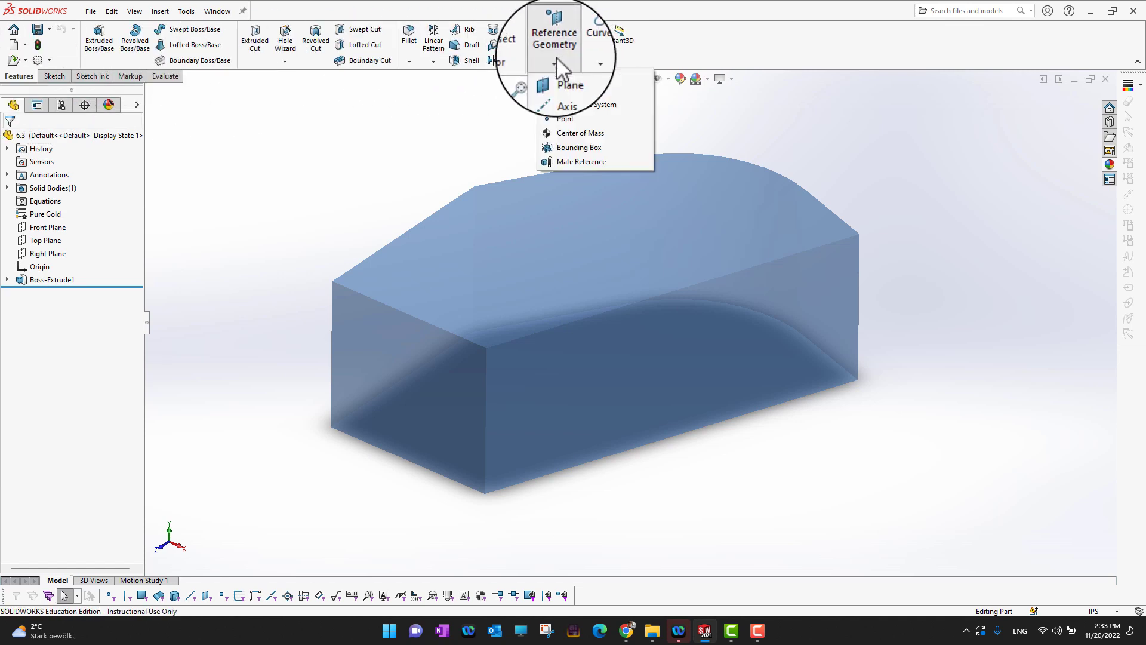
pyautogui.click(572, 109)
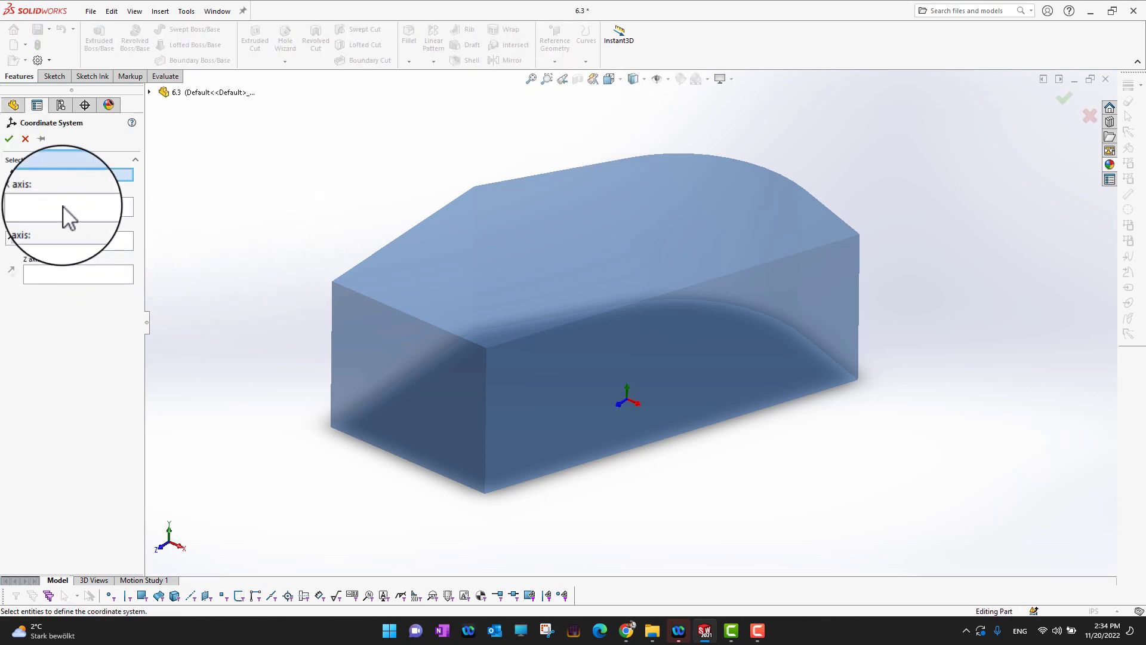
pyautogui.click(486, 349)
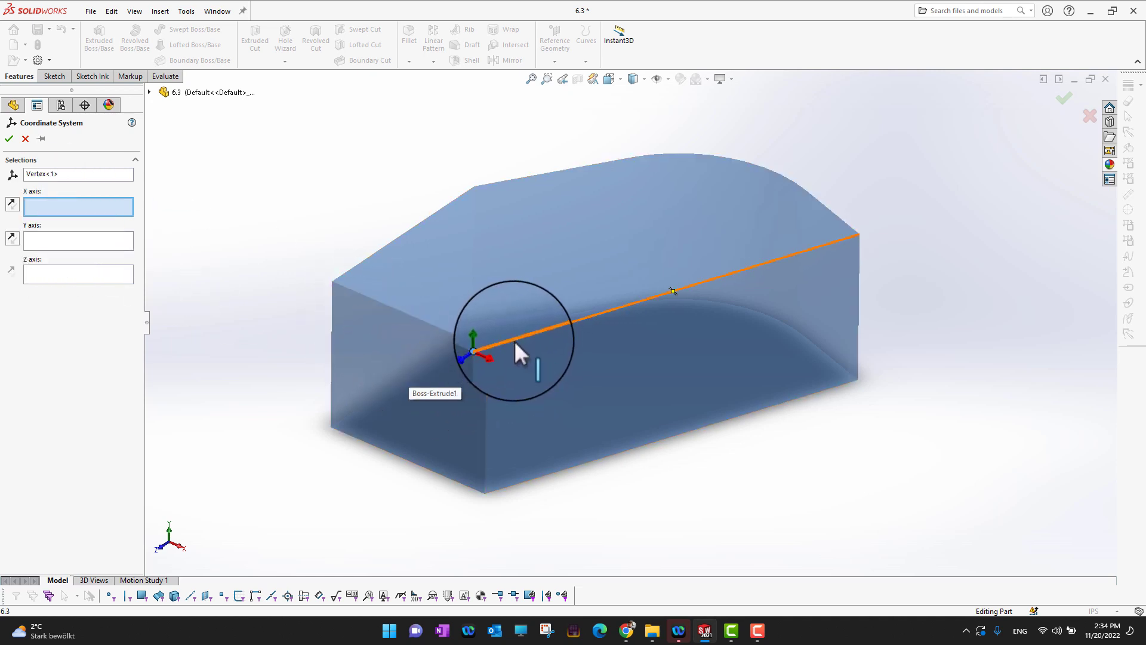
pyautogui.click(514, 340)
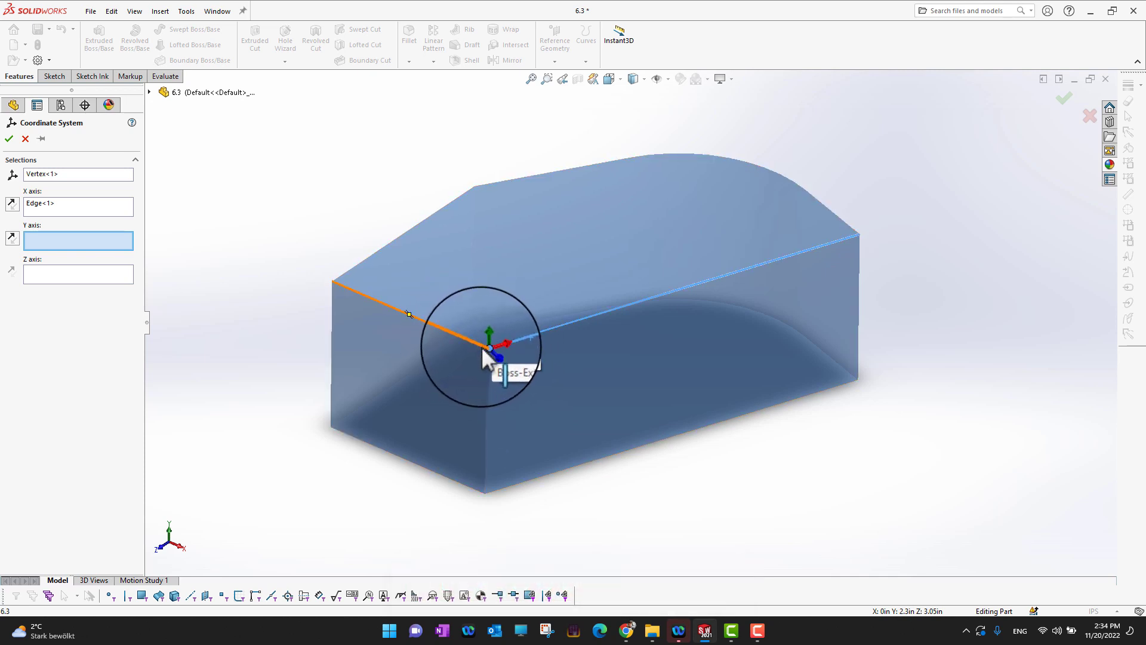
pyautogui.click(10, 142)
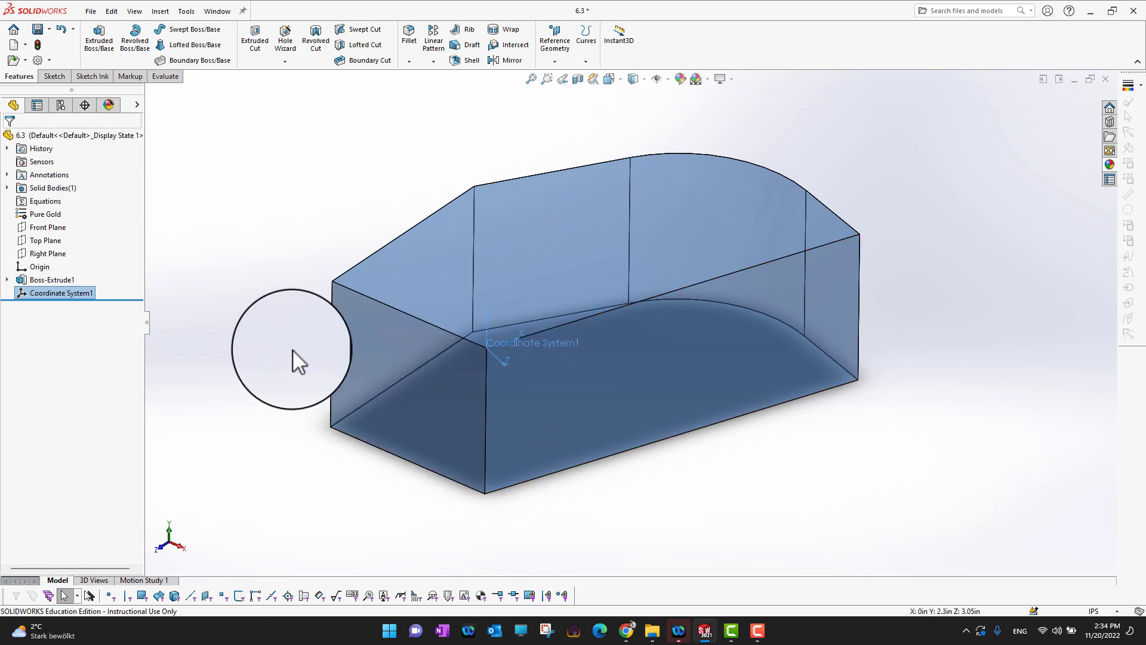
pyautogui.click(281, 361)
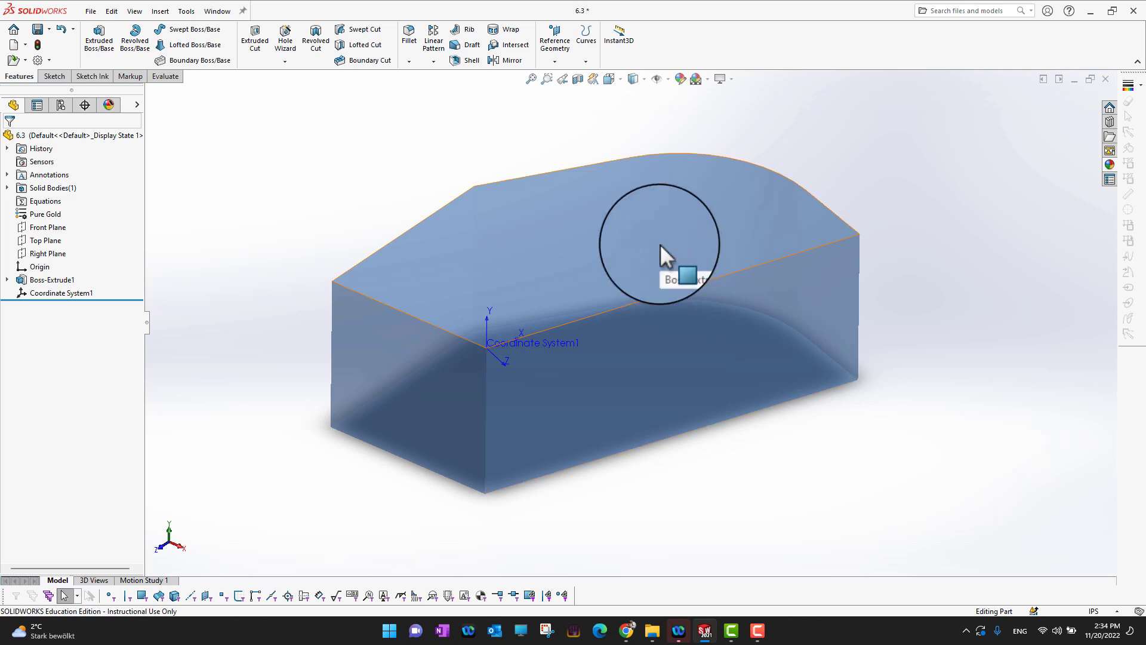
# Start Sketch2 on the top face and draw a first centerline from the sketch origin
pyautogui.click(669, 202)
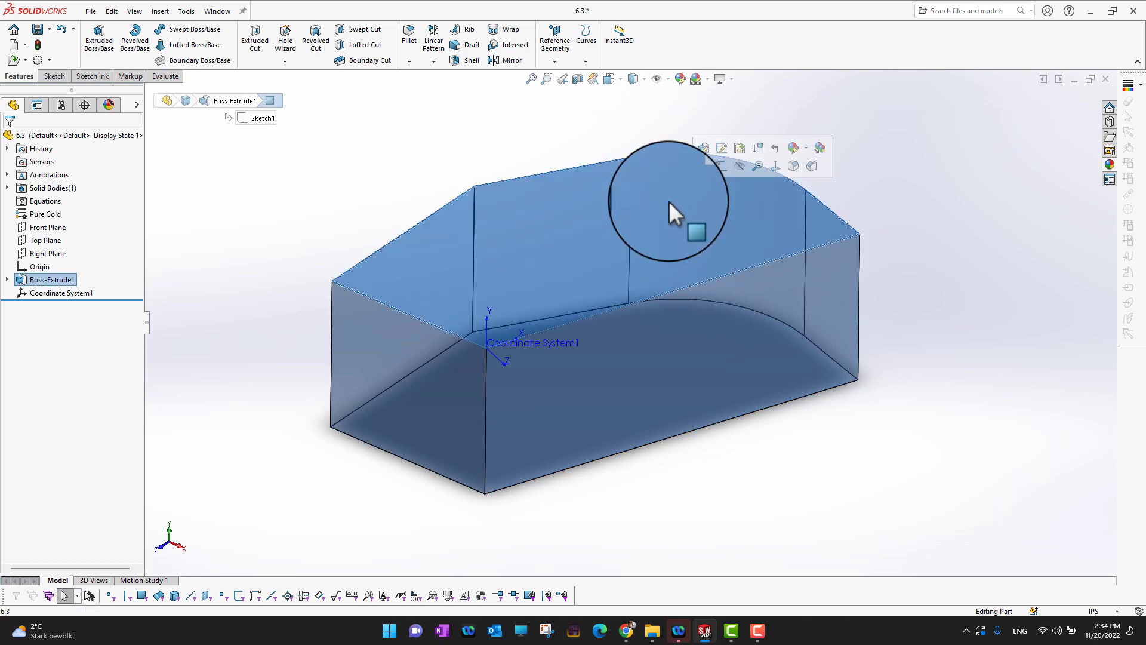
pyautogui.click(721, 148)
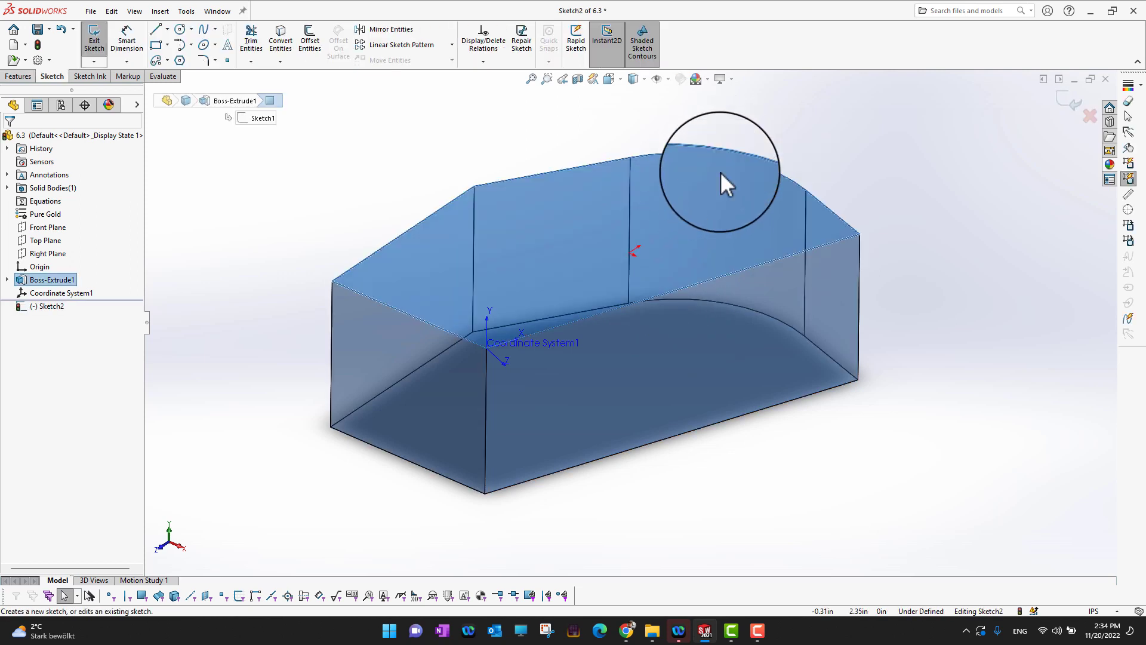
pyautogui.moveTo(404, 191); pyautogui.dragTo(392, 312, button='middle')
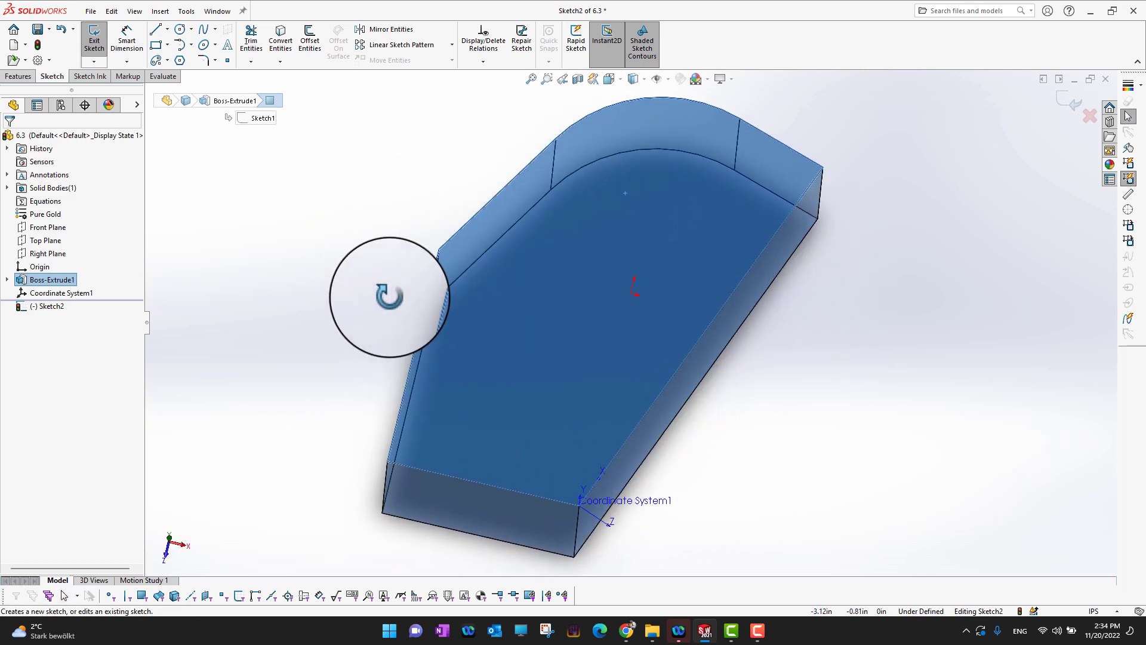
pyautogui.click(167, 28)
pyautogui.click(179, 54)
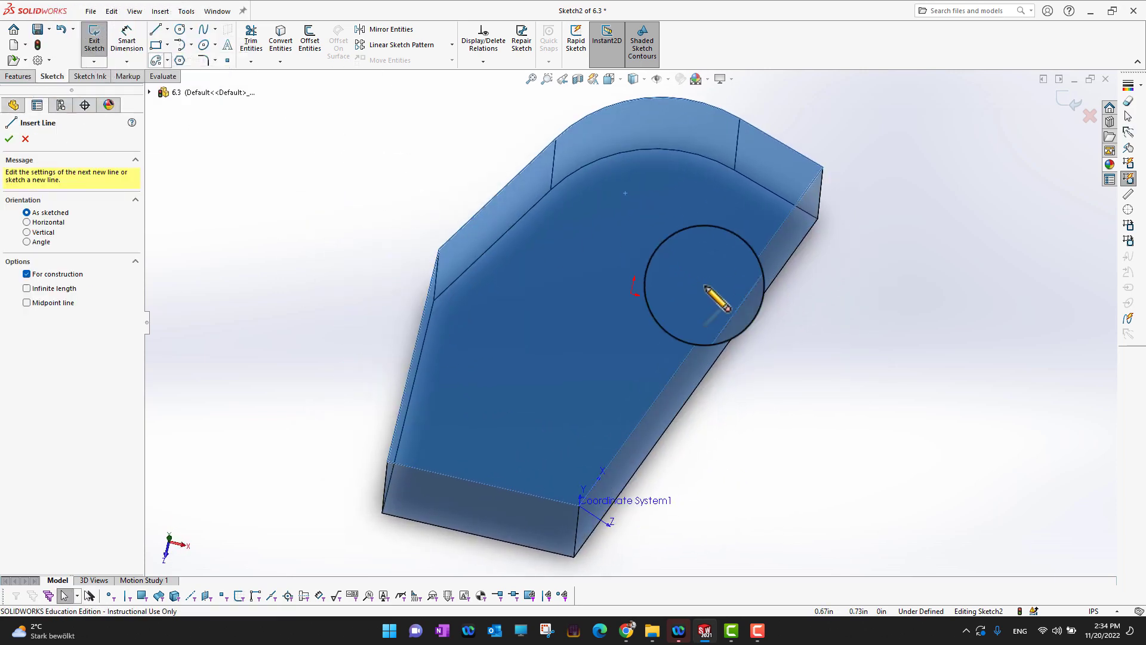
pyautogui.click(627, 294)
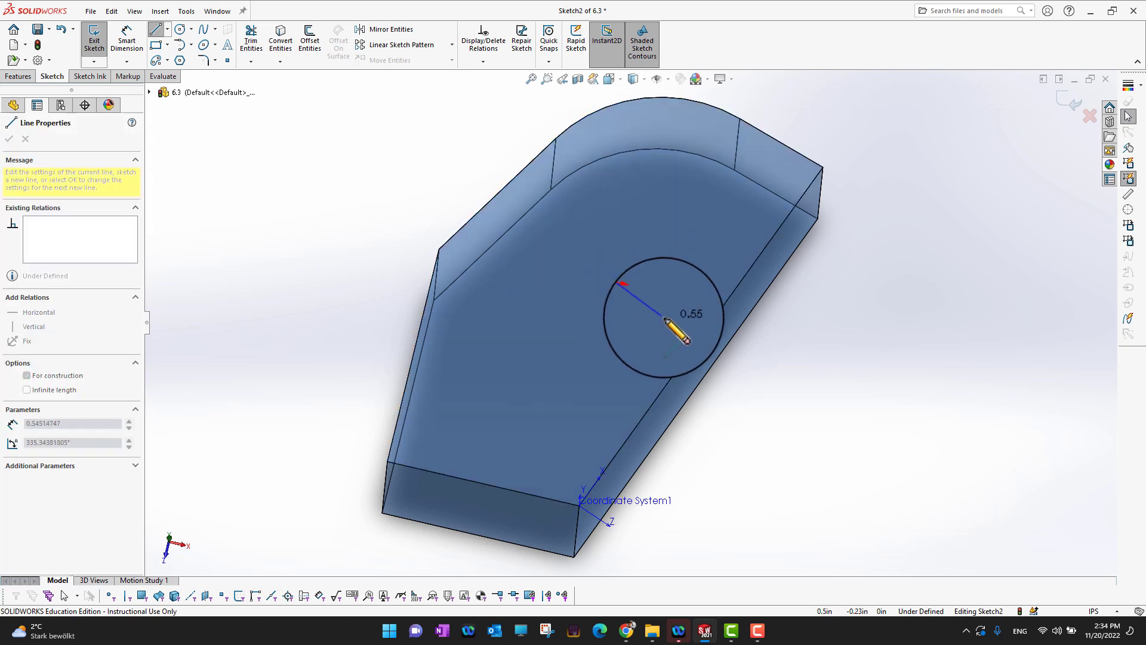
pyautogui.click(674, 320)
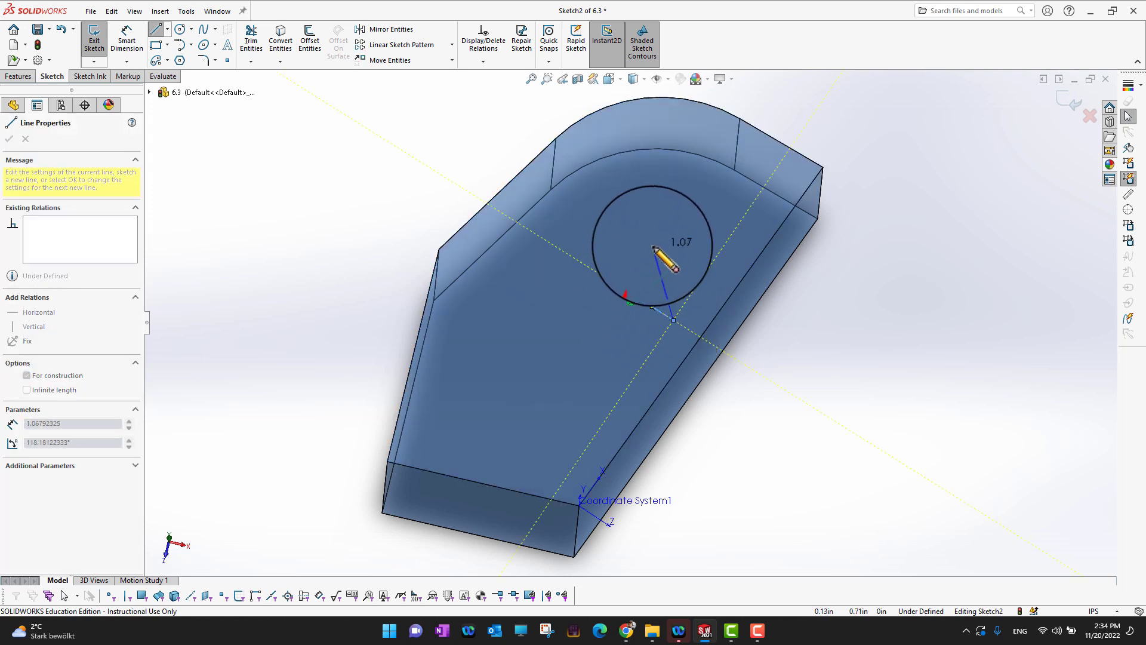
pyautogui.press('Escape')
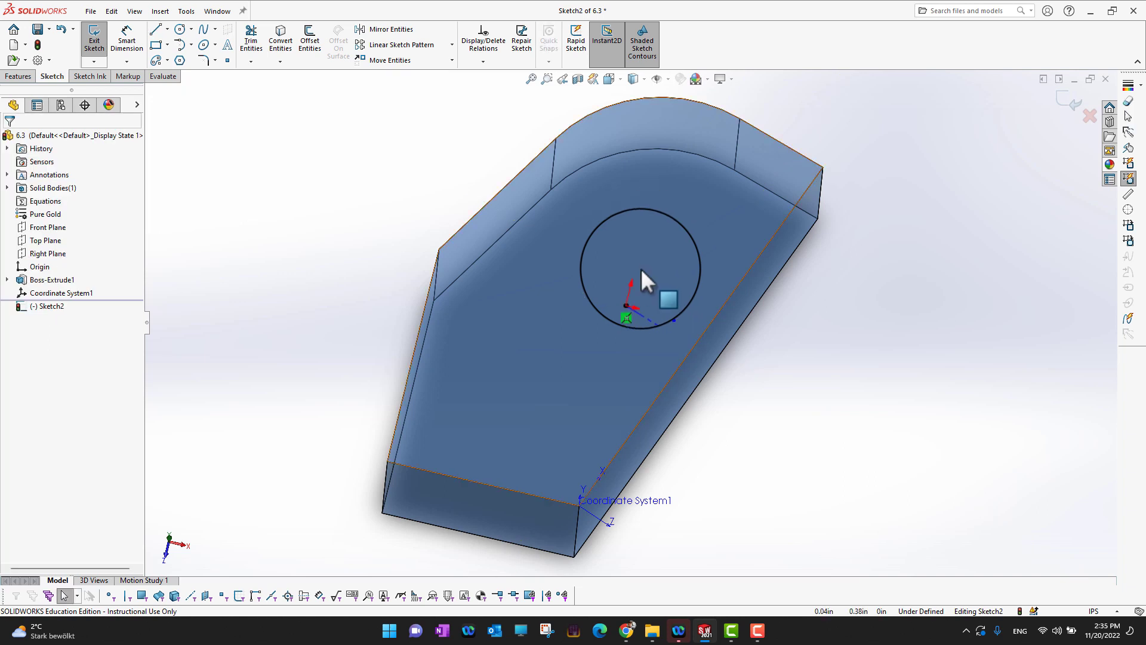
# Draw a second centerline from the sketch point up and to the right, then exit Sketch2
pyautogui.click(167, 29)
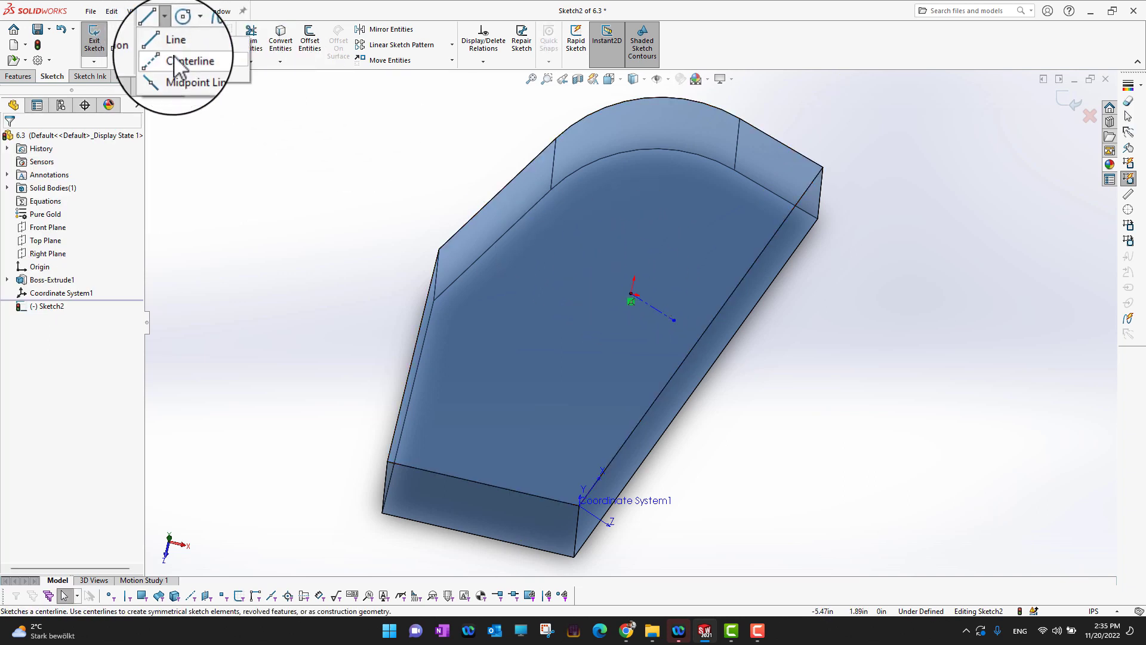
pyautogui.click(174, 55)
pyautogui.click(631, 294)
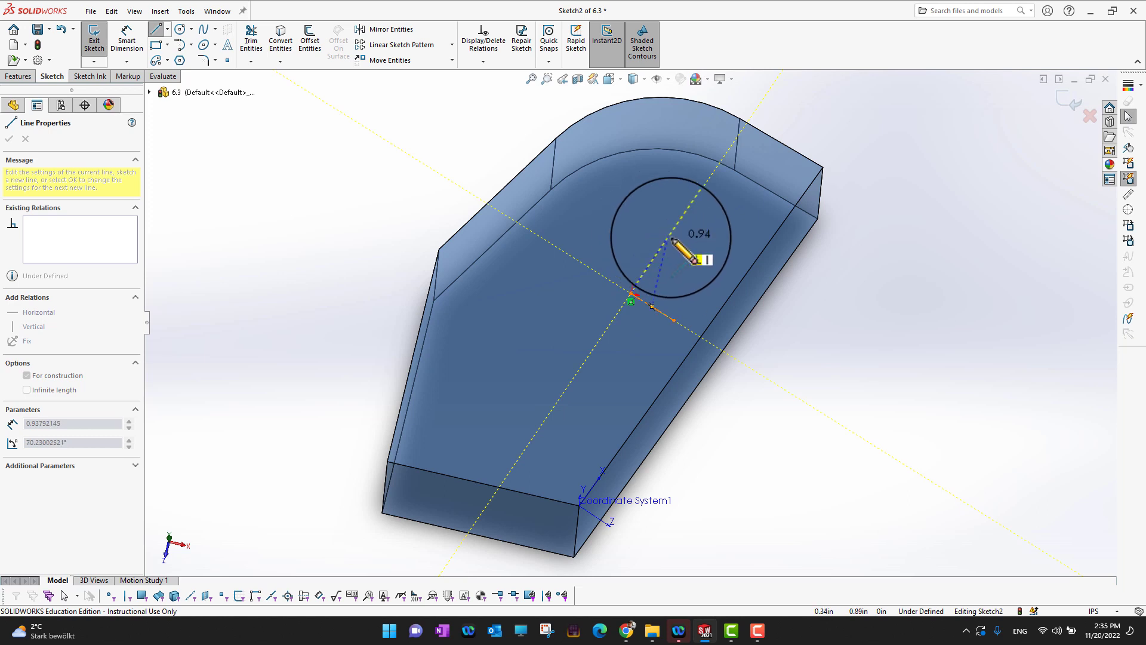
pyautogui.click(670, 236)
pyautogui.press('Escape')
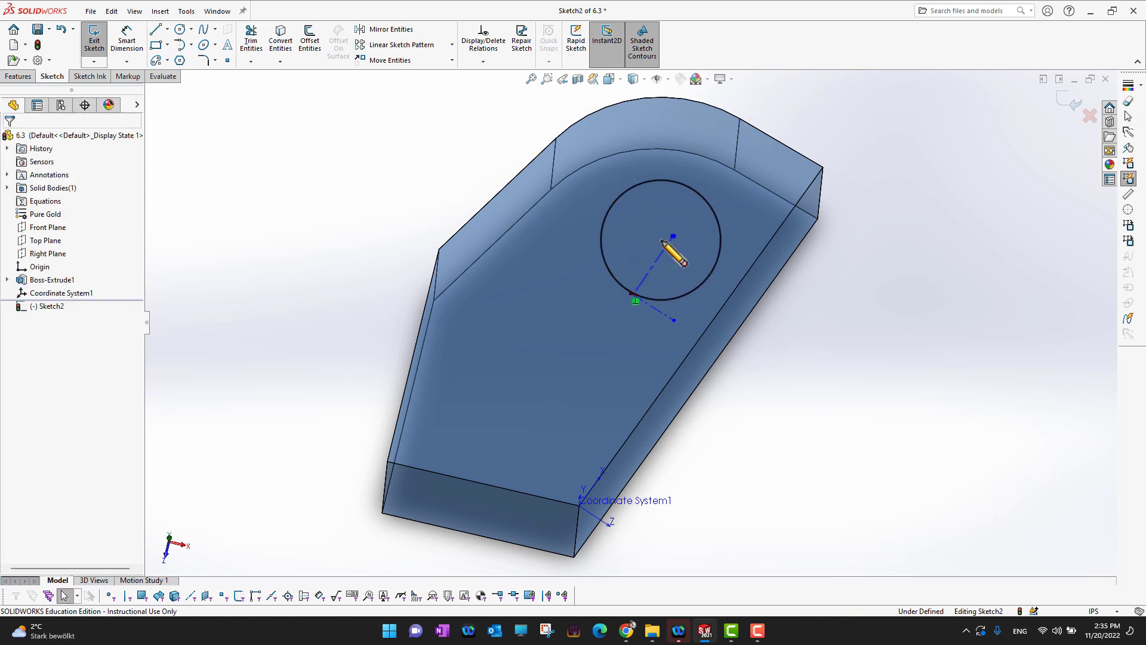
pyautogui.click(94, 42)
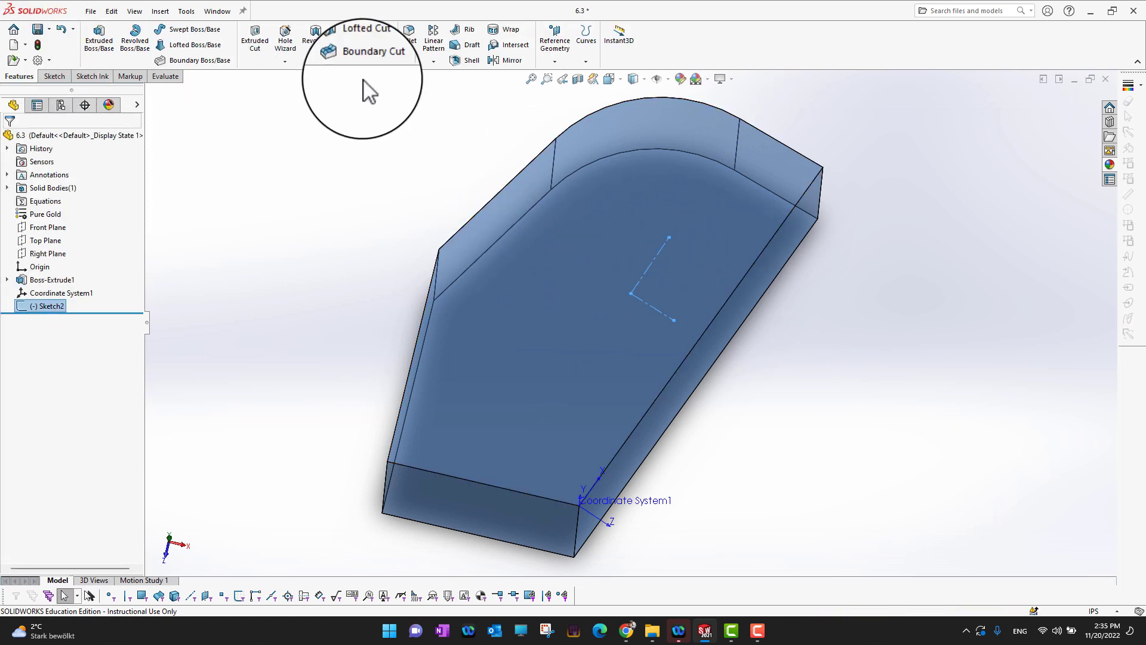
# Create Coordinate System2 at Point1@Sketch2, with X along Line1 and Y along Line2
pyautogui.click(555, 61)
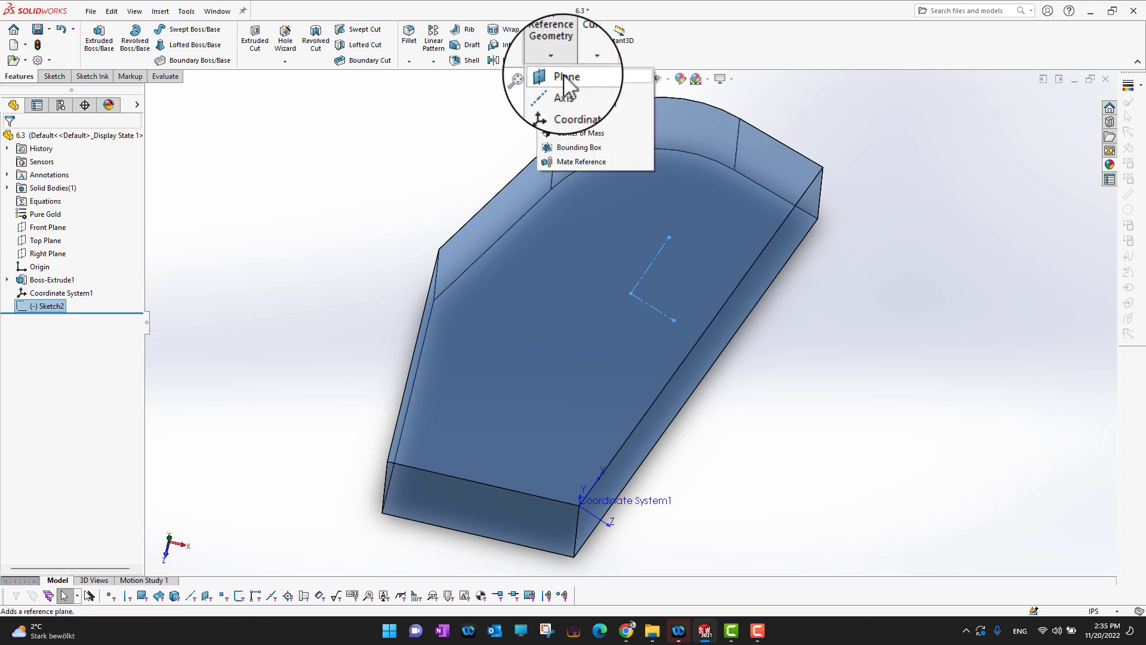
pyautogui.click(573, 104)
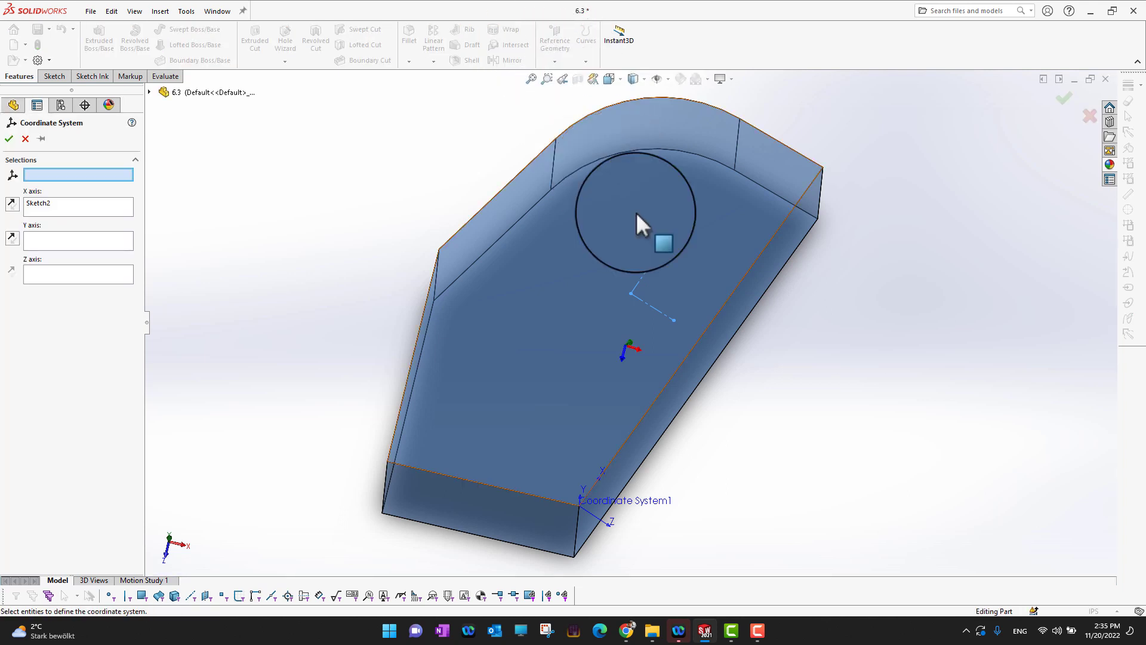
pyautogui.click(634, 293)
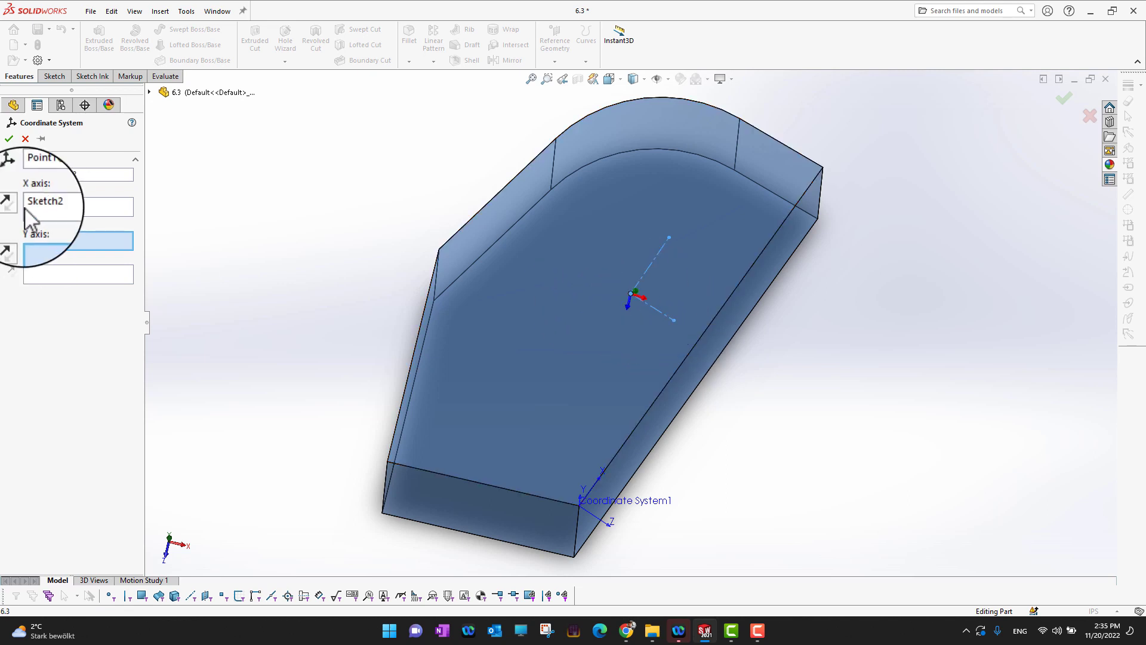
pyautogui.click(66, 206)
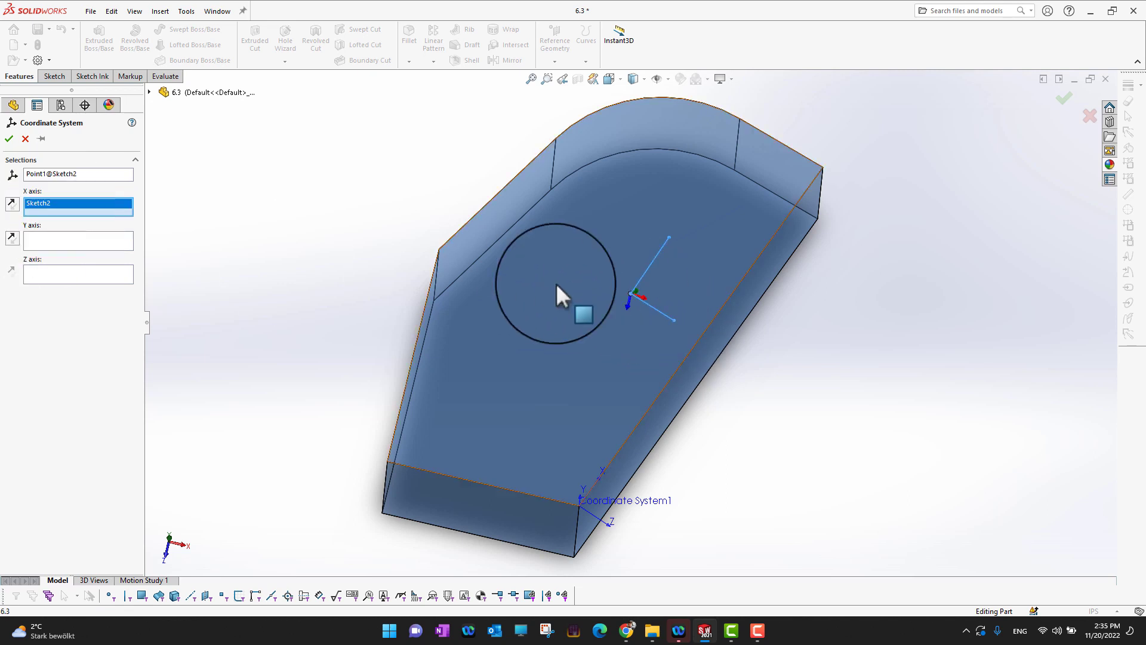
pyautogui.click(659, 311)
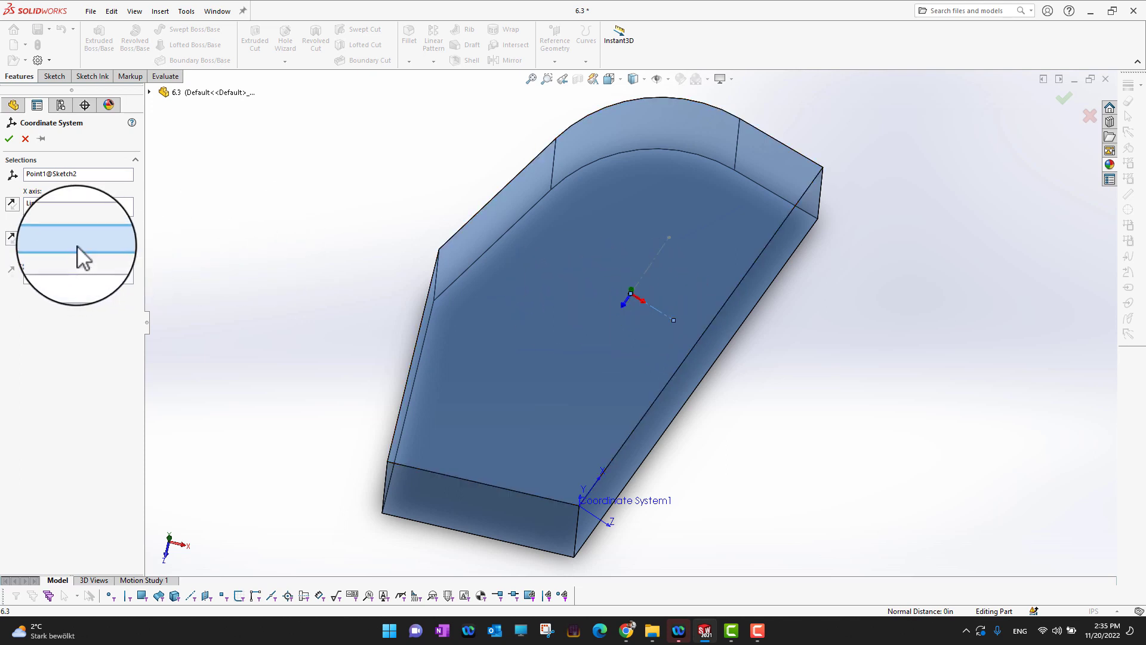
pyautogui.click(651, 263)
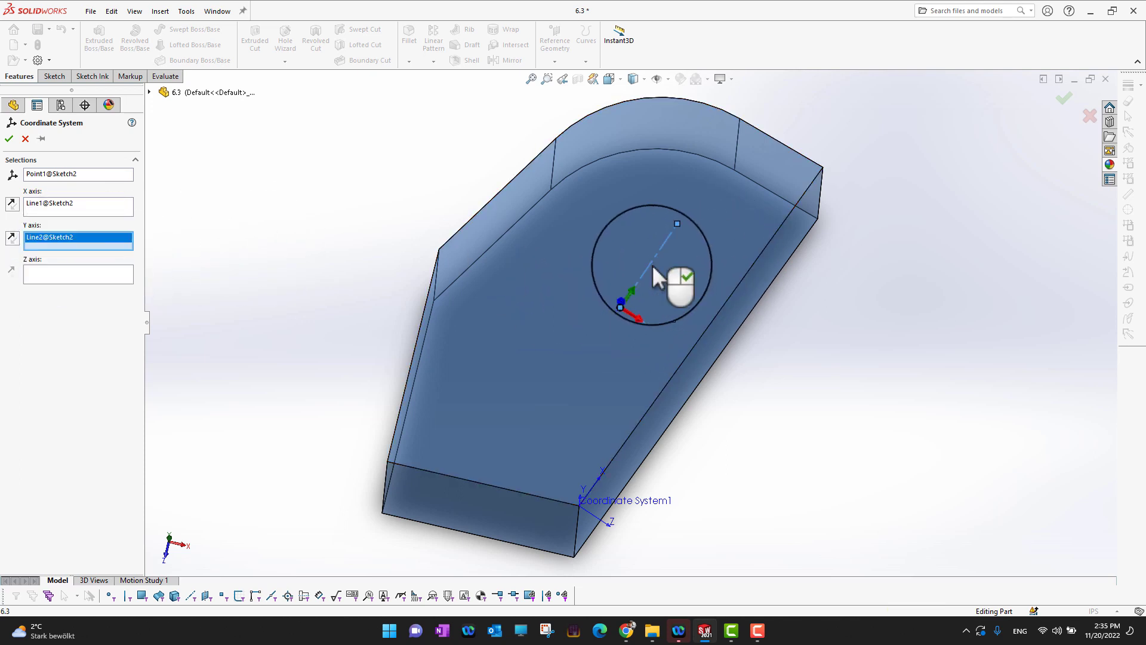
pyautogui.click(12, 136)
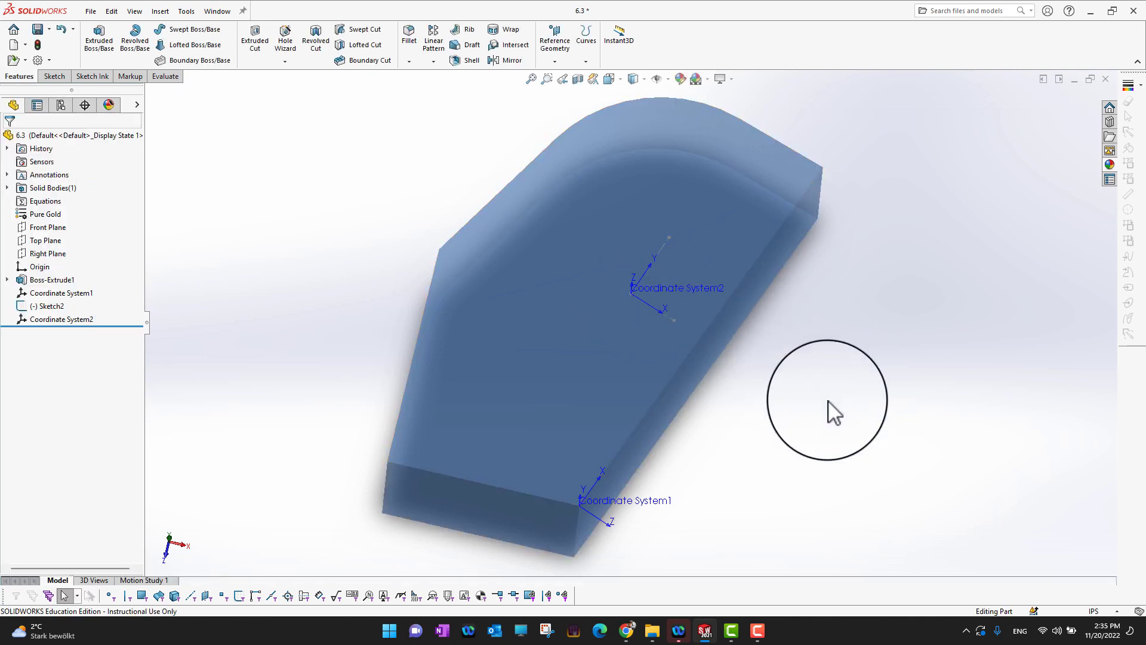
# Report mass properties relative to Coordinate System1, giving center of mass 2.53, -1.15, -1.58 in
pyautogui.click(165, 76)
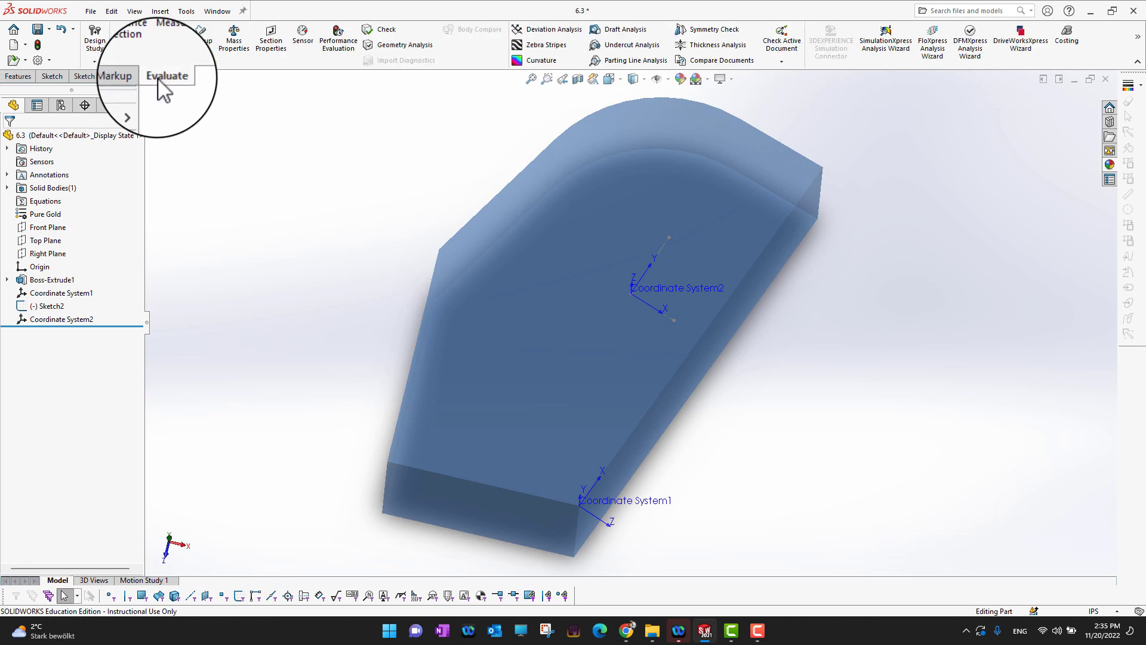
pyautogui.click(232, 42)
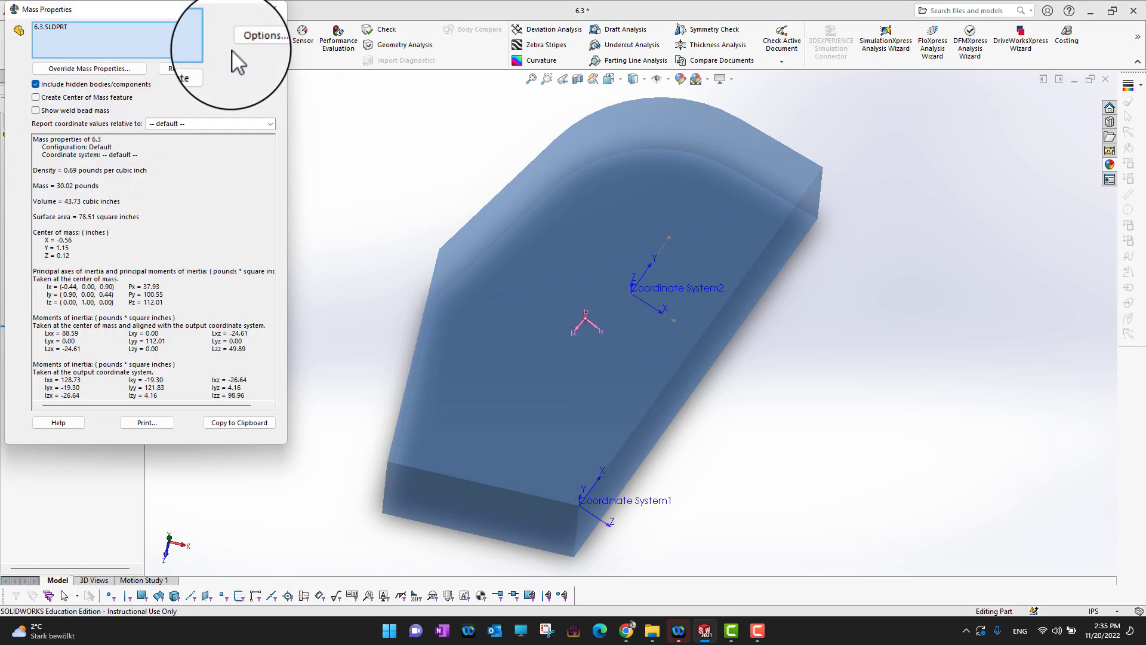
pyautogui.click(269, 124)
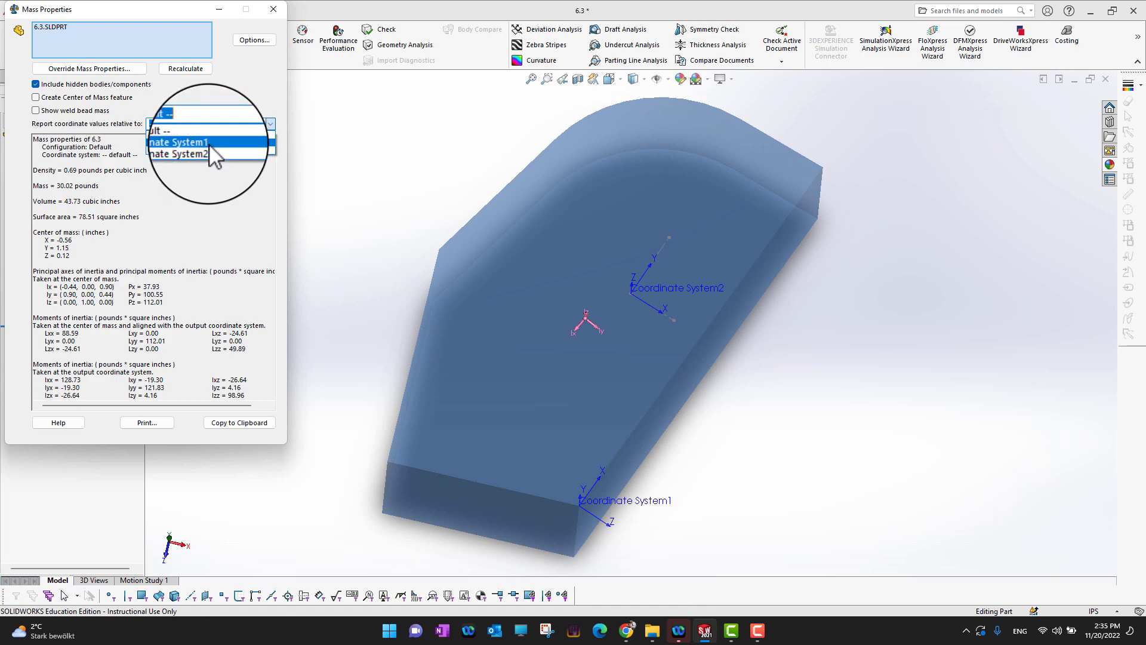
pyautogui.click(209, 144)
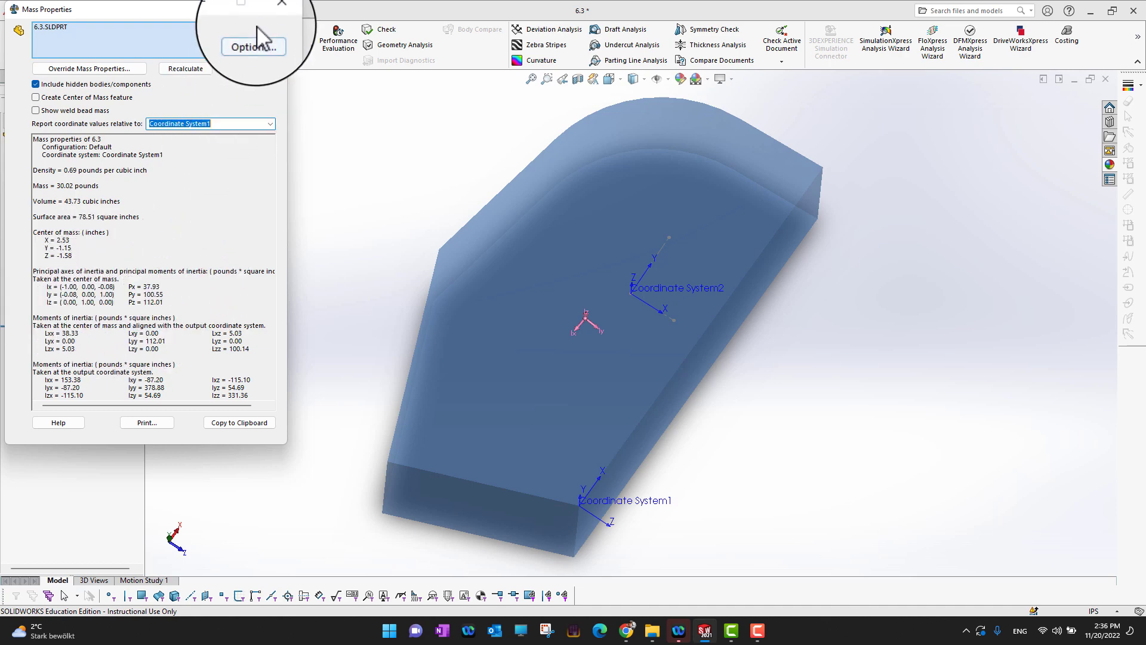
pyautogui.click(273, 9)
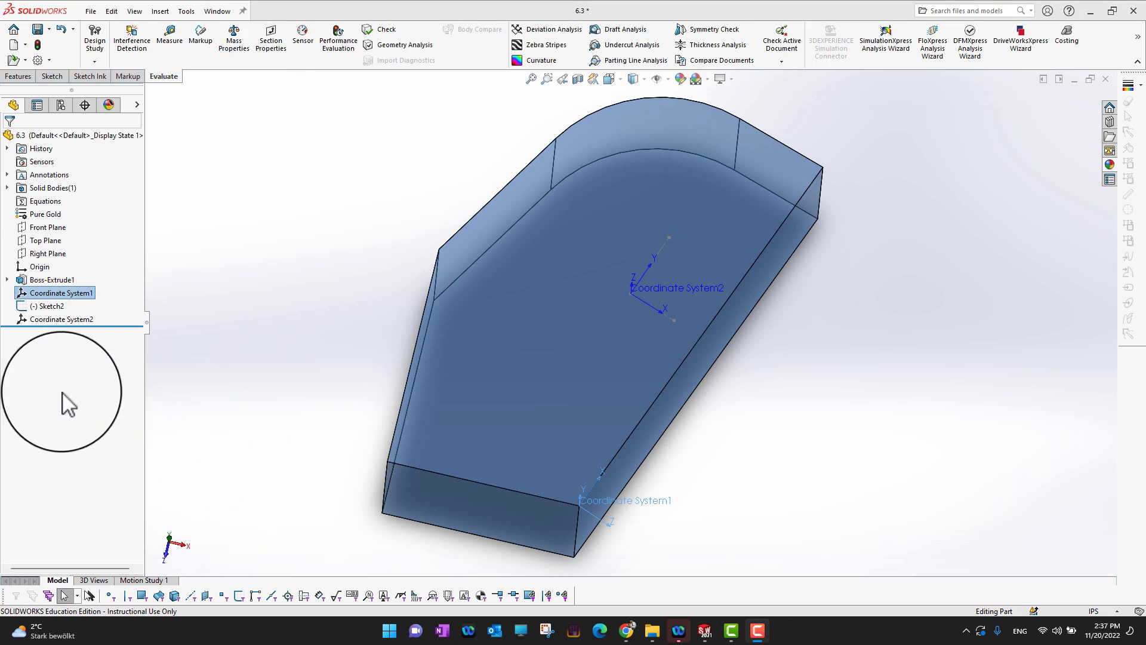
pyautogui.click(59, 289)
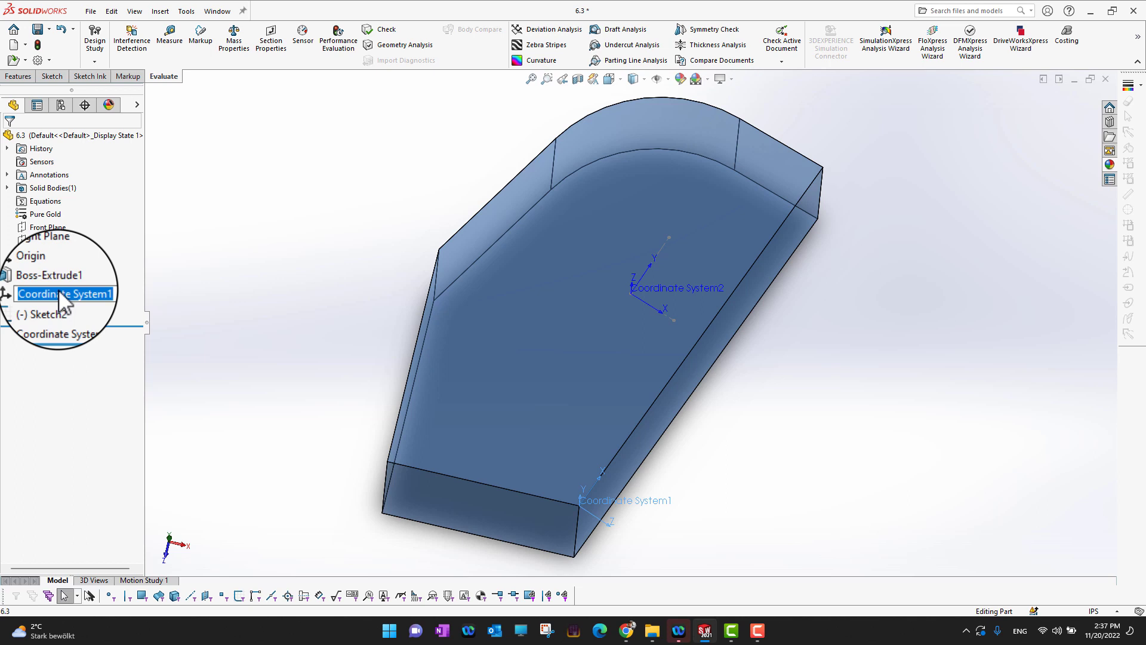
pyautogui.click(197, 392)
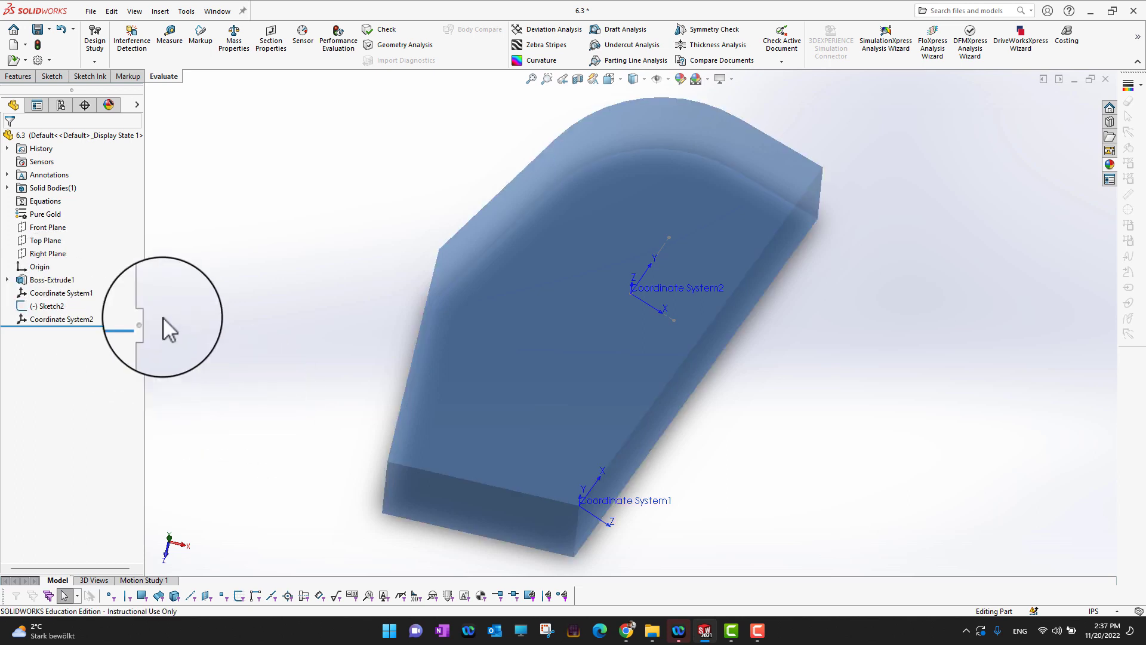
pyautogui.click(53, 296)
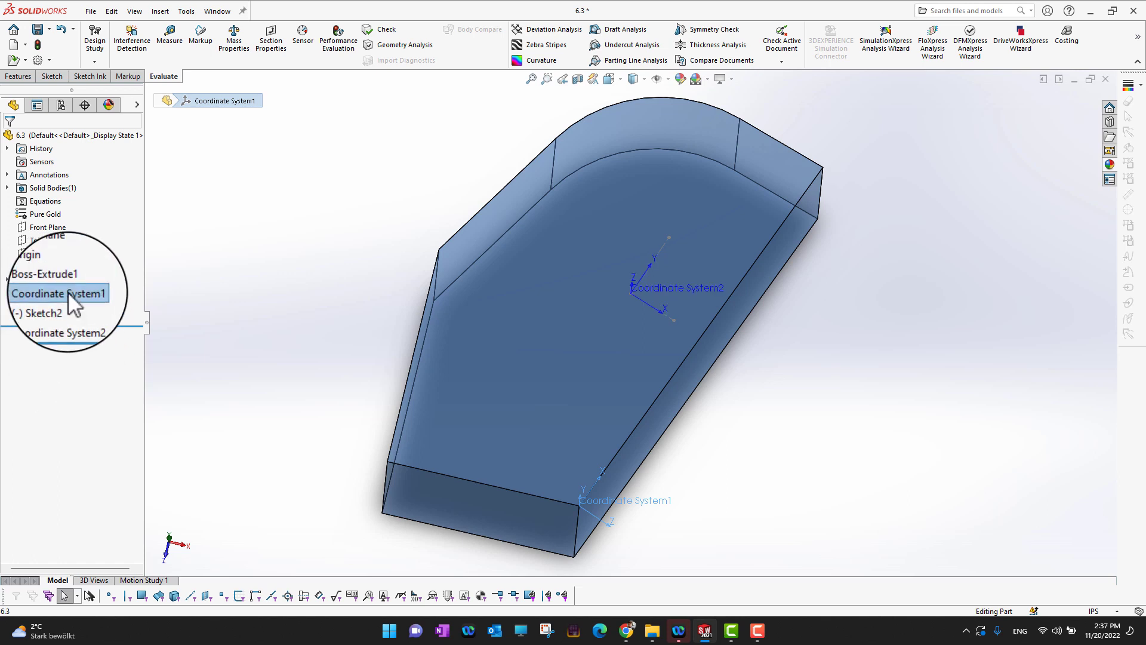
pyautogui.click(68, 290)
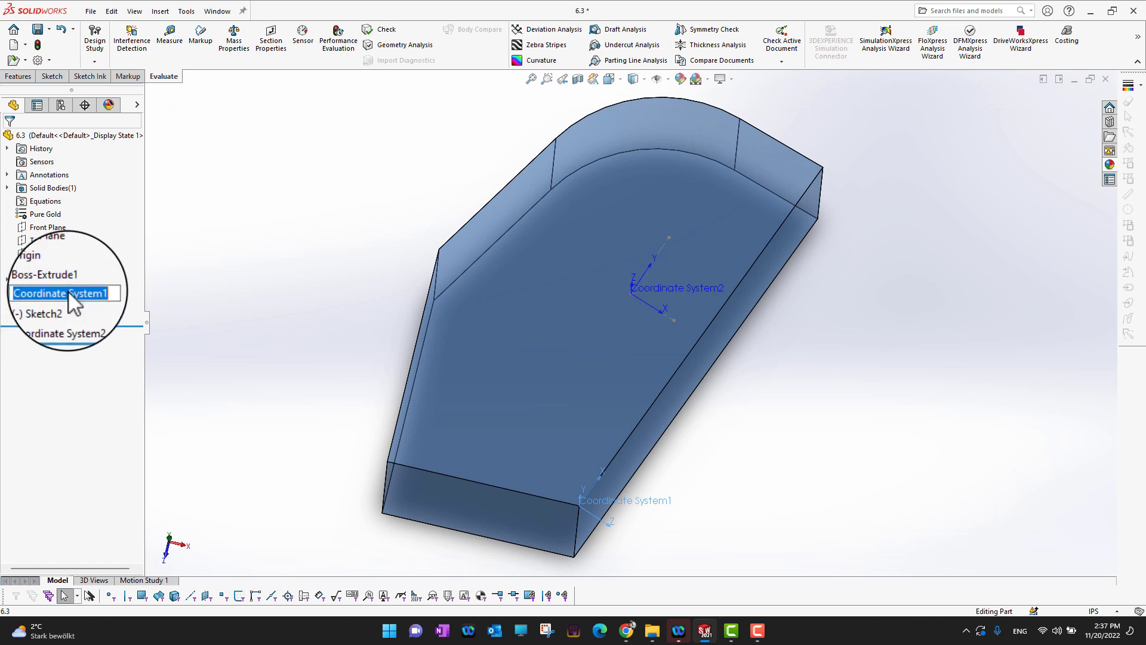
pyautogui.click(271, 266)
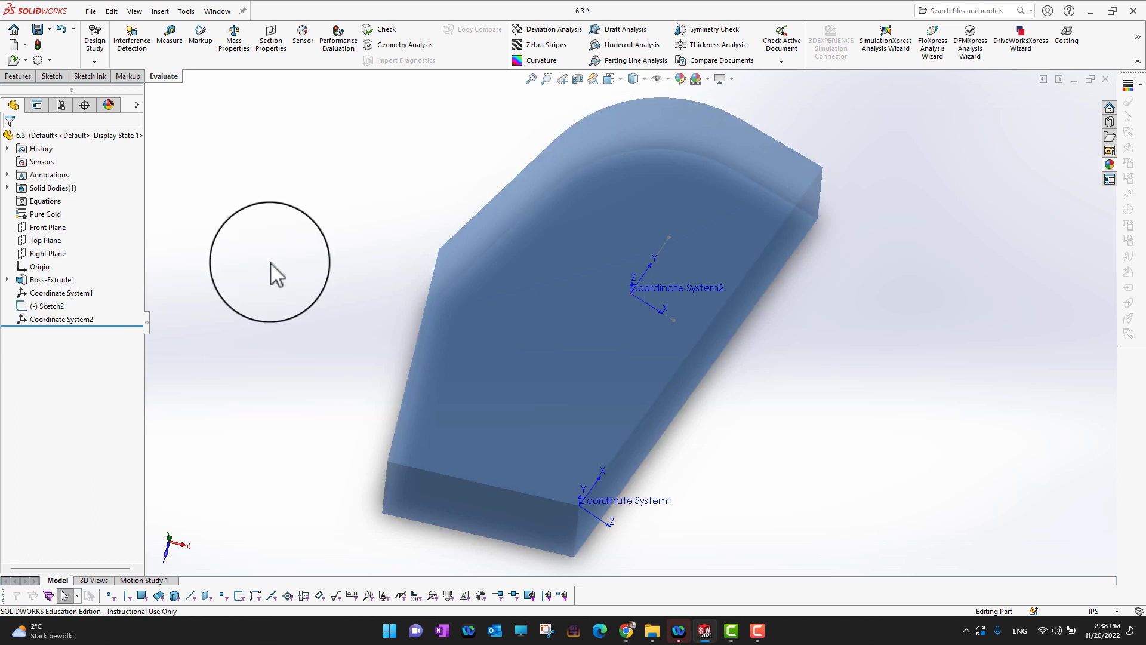